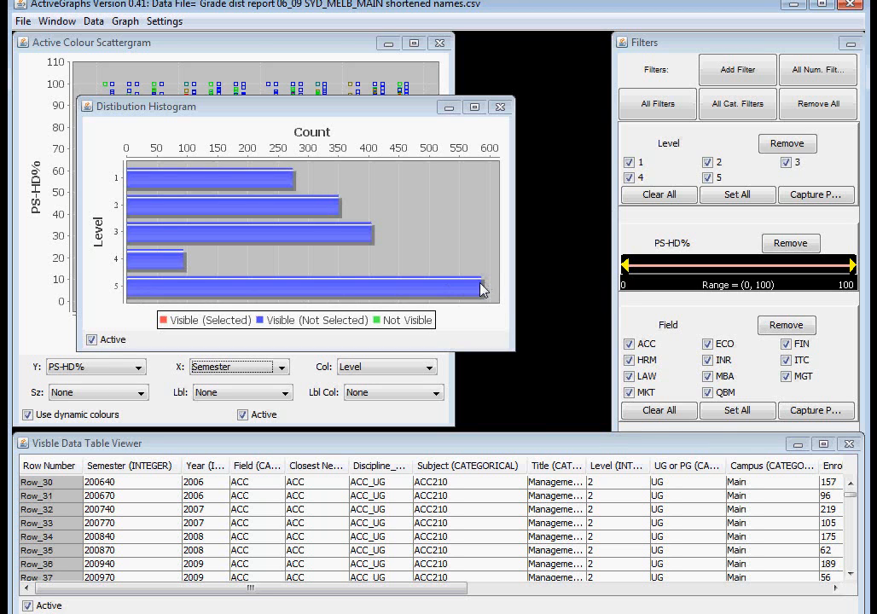
Enlarge the Level distribution histogram and move it beside the scattergram
mouse_move(480, 284)
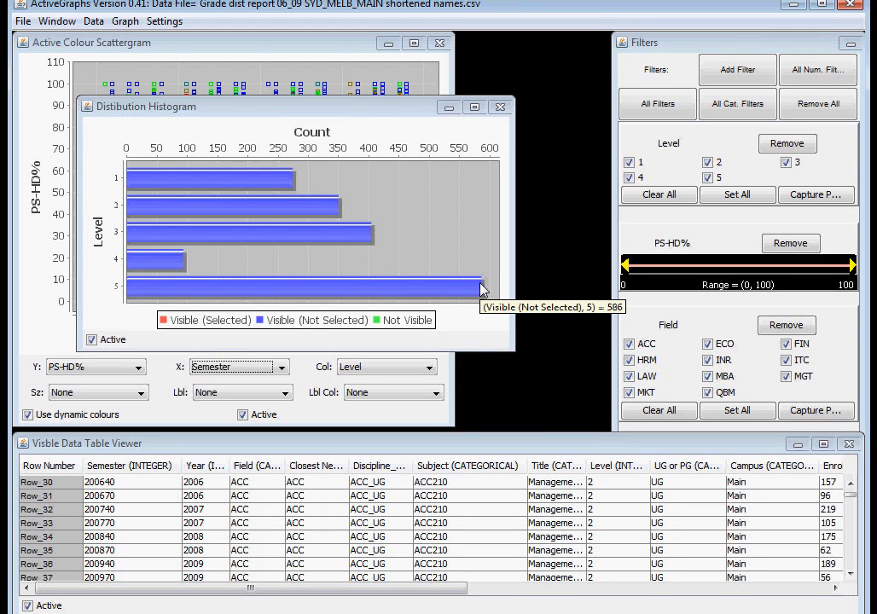
left_click_drag(379, 114, 387, 135)
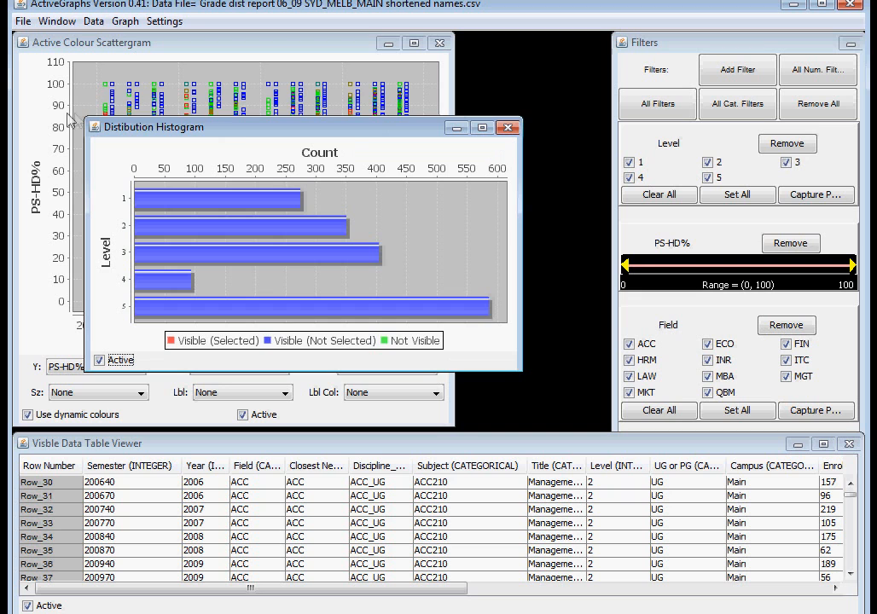
left_click_drag(82, 113, 91, 45)
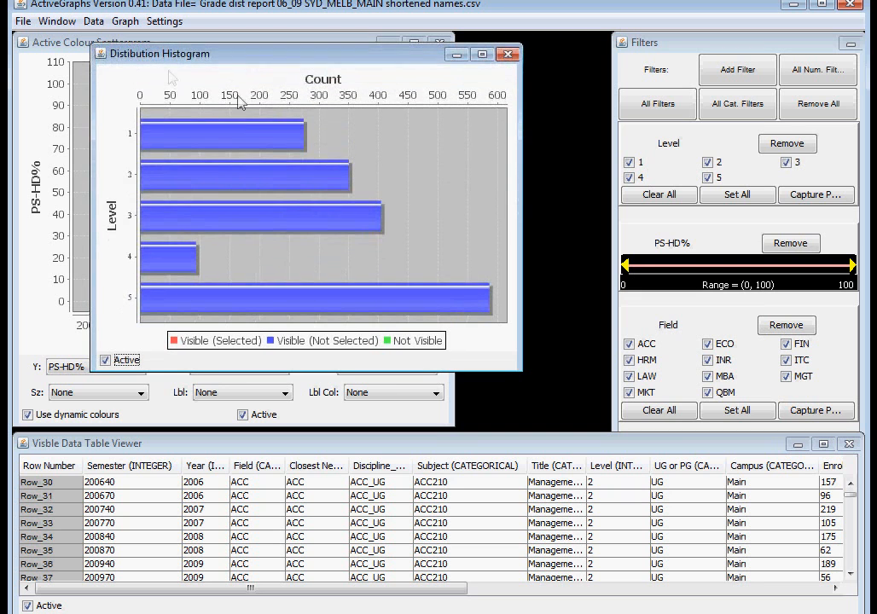
left_click_drag(290, 65, 599, 85)
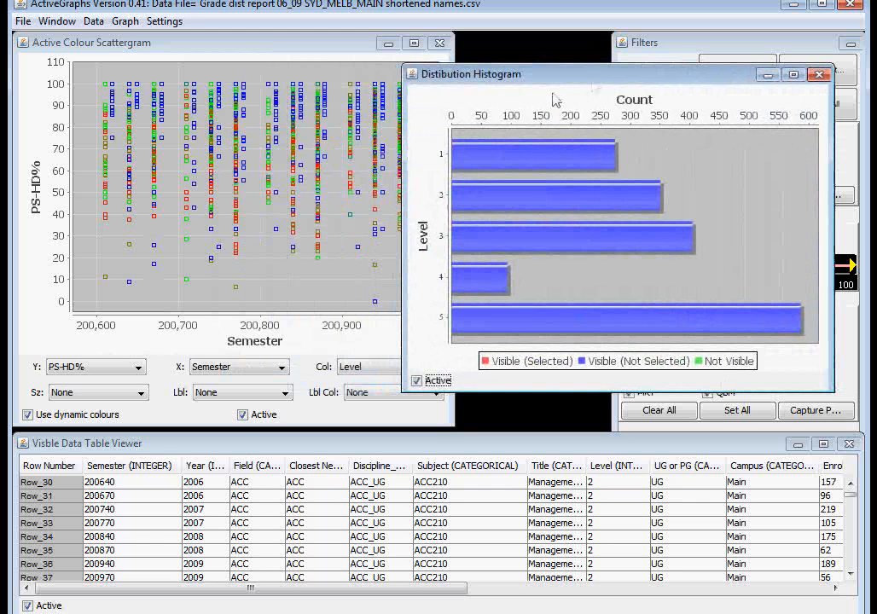
Plot Level on the scattergram's X axis, select all the level 5 points and bring the histogram to the front
left_click(283, 368)
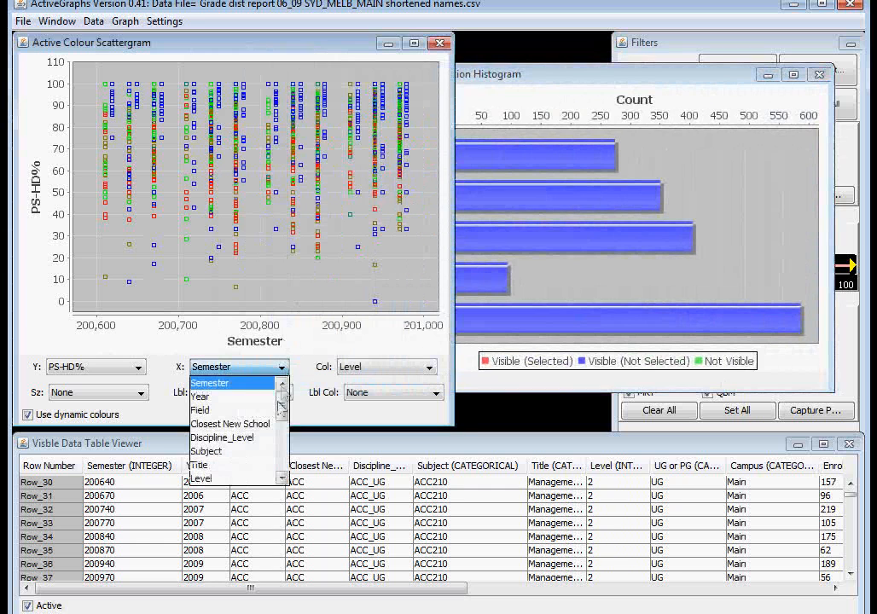
left_click(252, 479)
left_click_drag(381, 78, 433, 321)
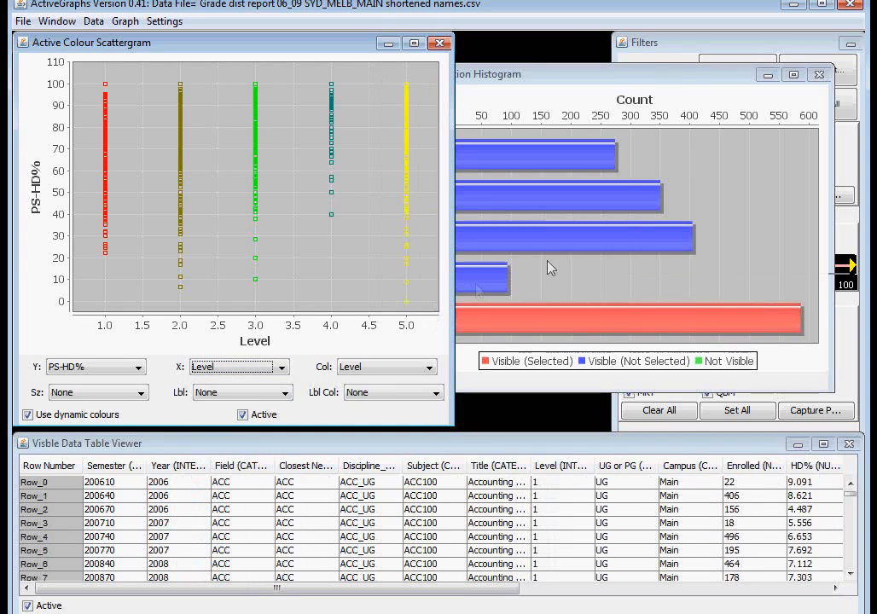
left_click(613, 86)
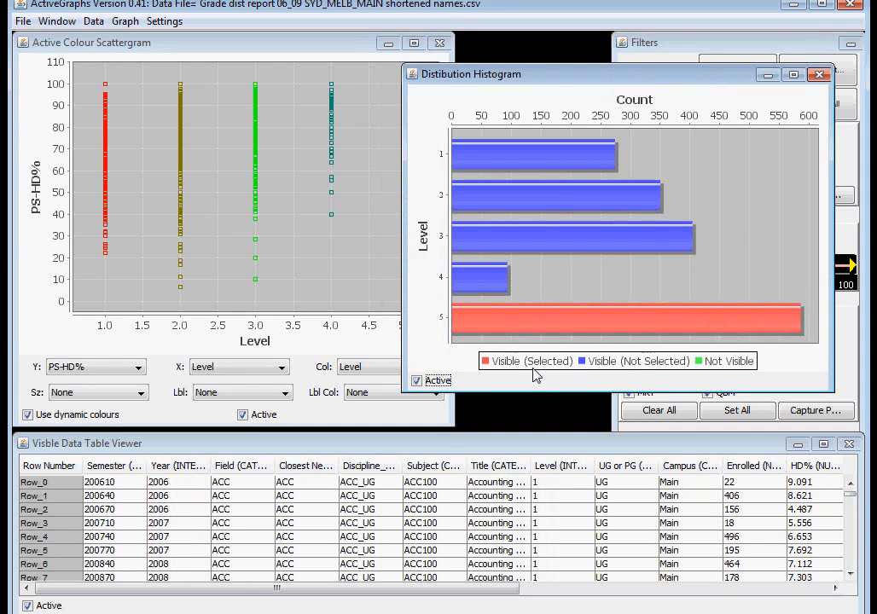
Clear the point selection in the scattergram and plot Enrolled on its X axis
left_click(275, 182)
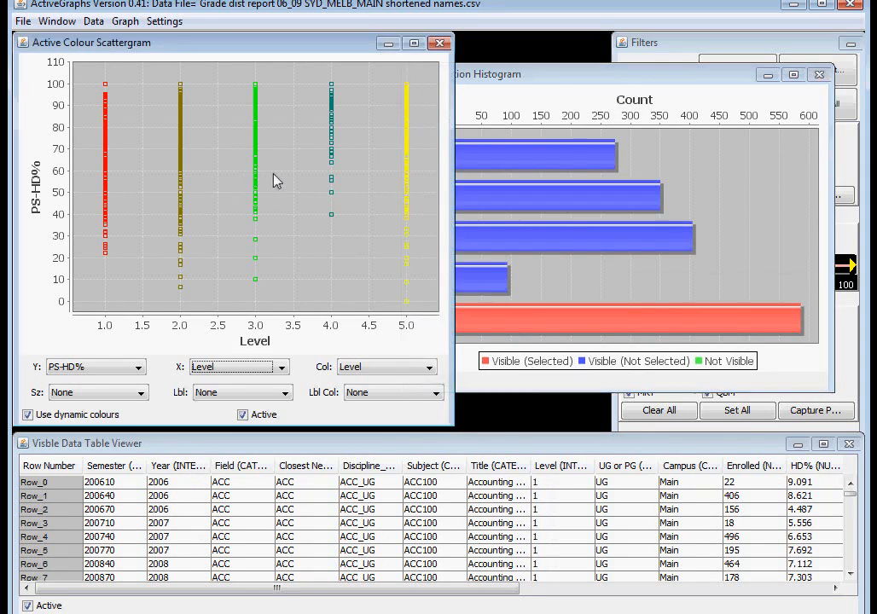
left_click(281, 367)
scroll(284, 424, "down", 3)
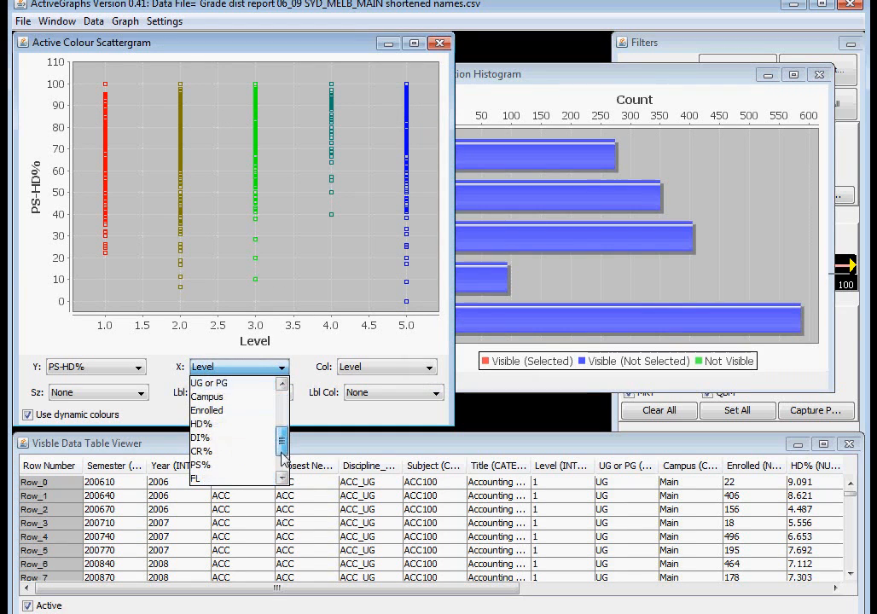
left_click(264, 416)
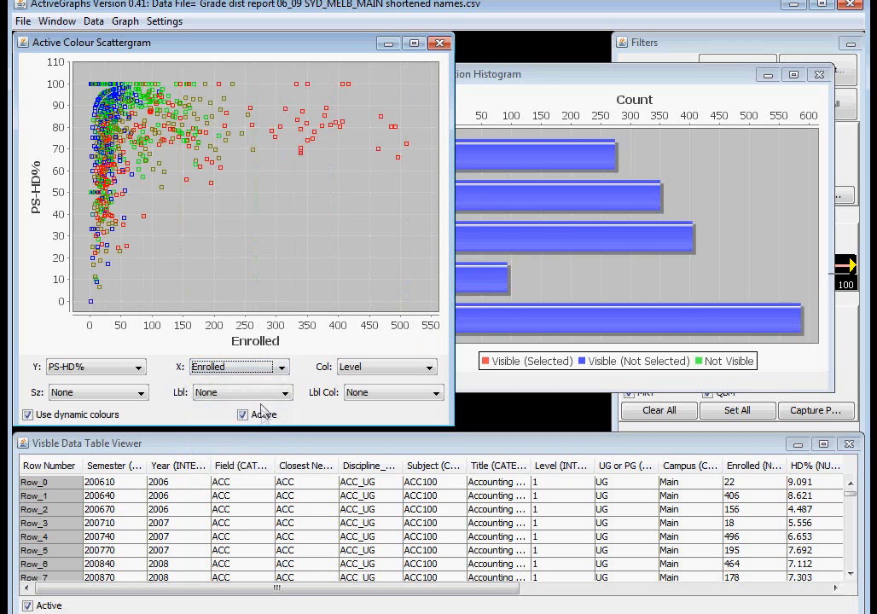
Select the scattergram points above about 100 enrolled and check the selected counts of levels 3 and 1 in the histogram
left_click_drag(154, 71, 429, 254)
left_click(580, 79)
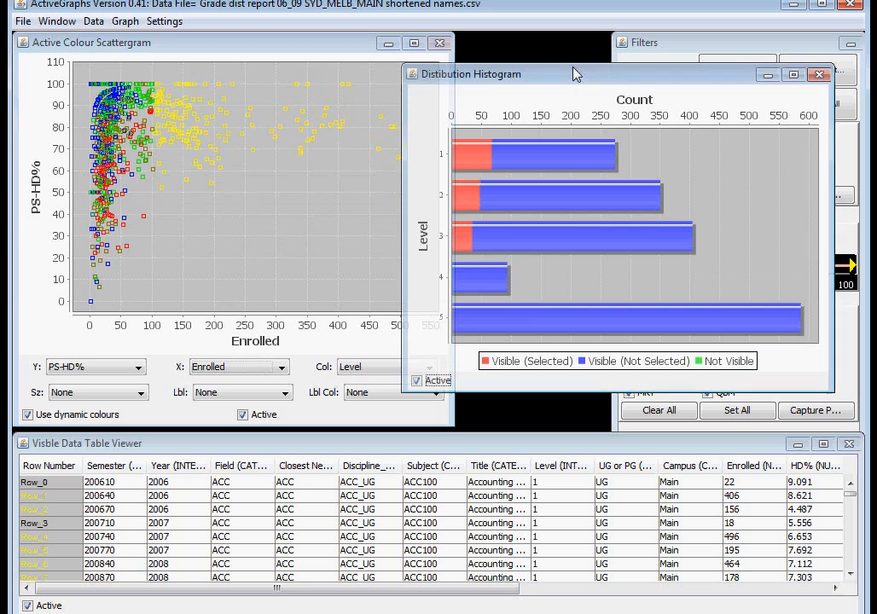
mouse_move(473, 238)
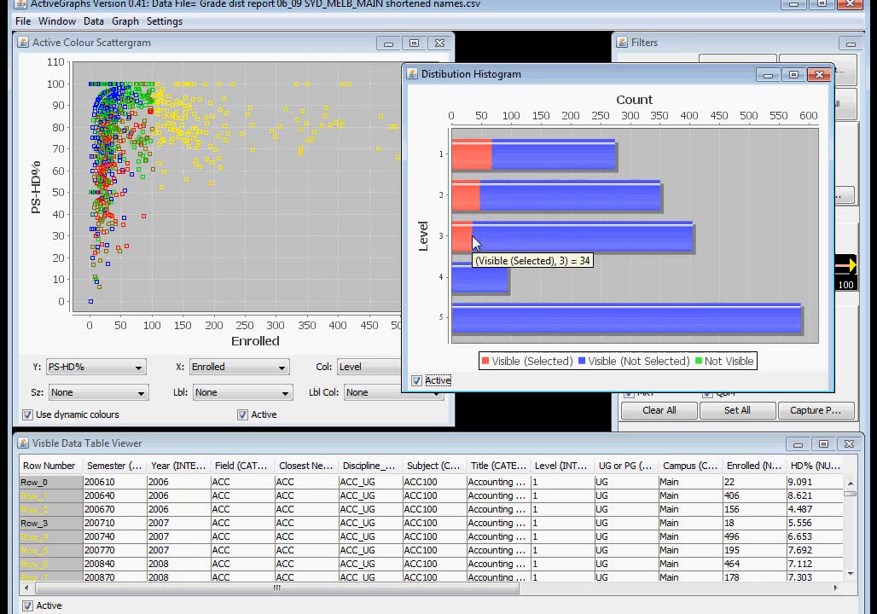
mouse_move(483, 169)
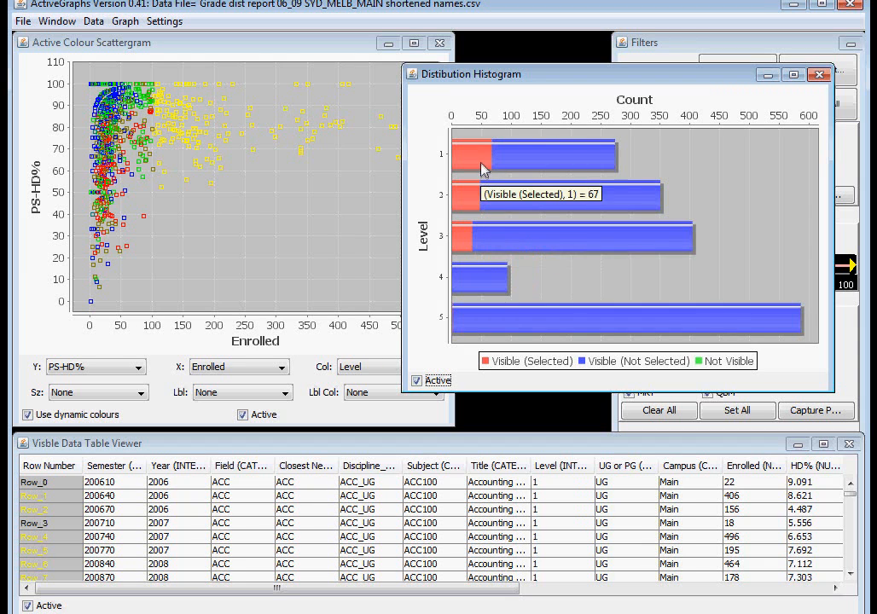
Select only the scattergram points above about 290 enrolled and compare their level distribution in the histogram
left_click_drag(270, 75, 429, 173)
left_click(516, 120)
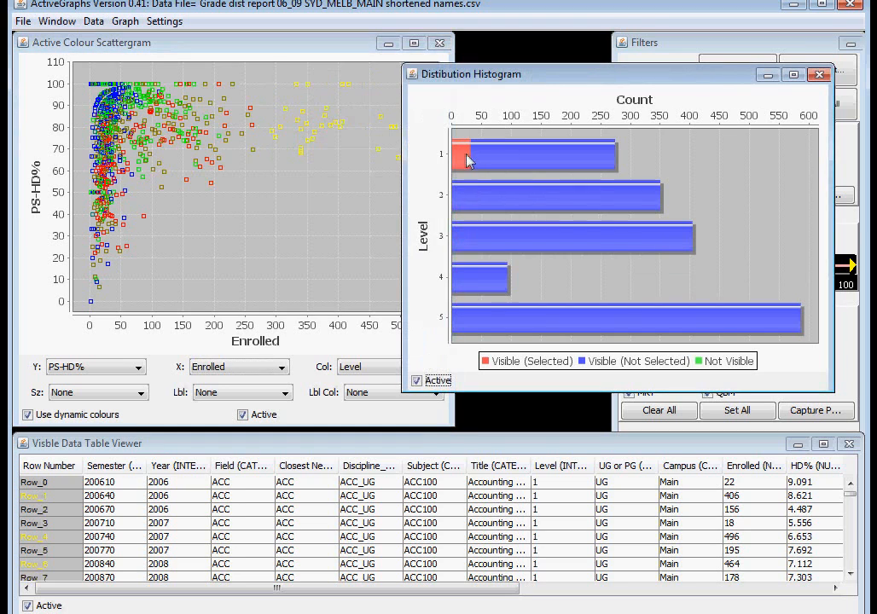
left_click(347, 46)
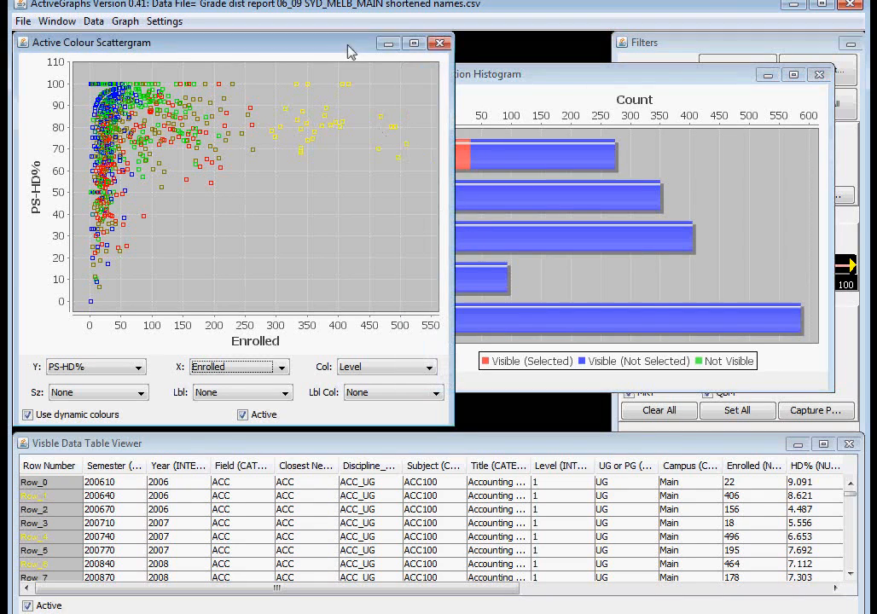
Move the histogram below the scattergram's points and filter out levels 4, 5, 3 and 2, leaving only level 1
left_click_drag(556, 75, 194, 308)
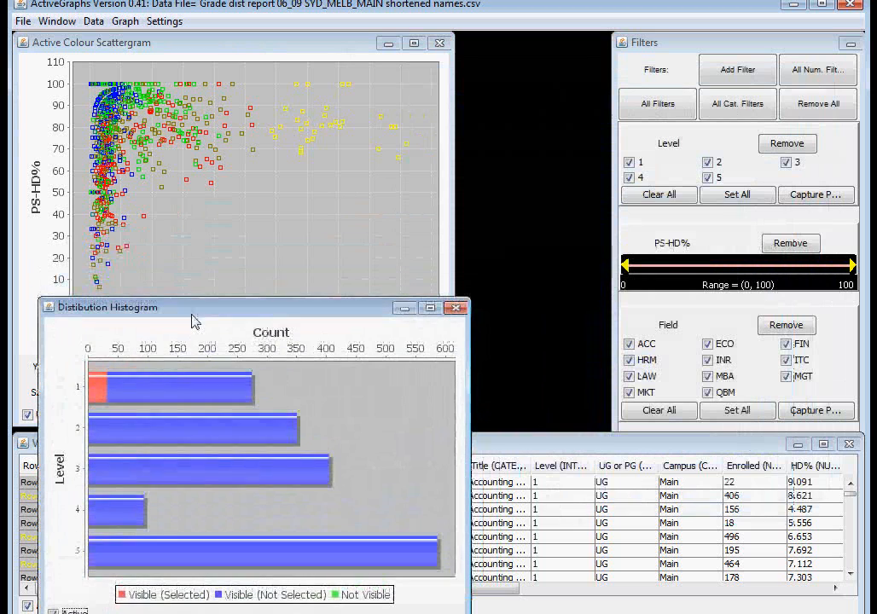
left_click(630, 178)
left_click(707, 178)
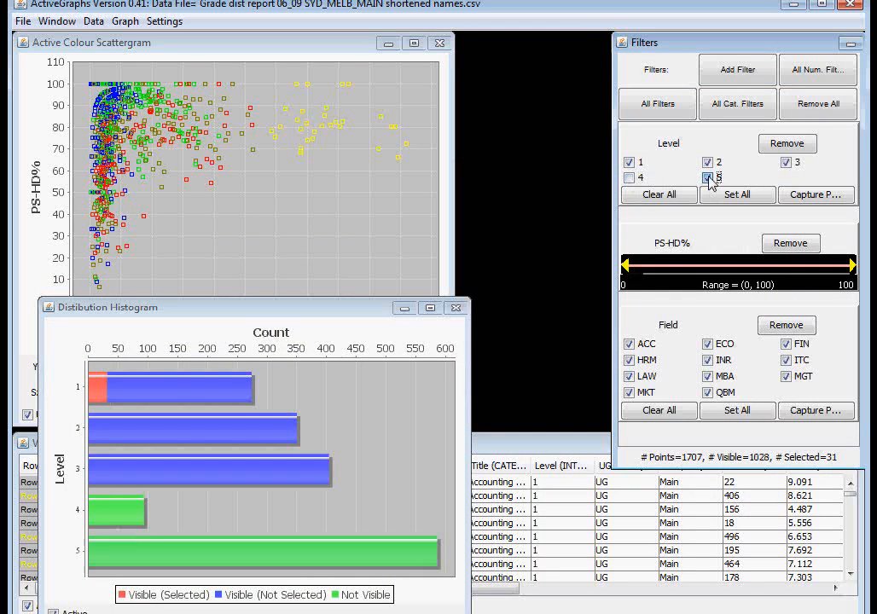
left_click(785, 163)
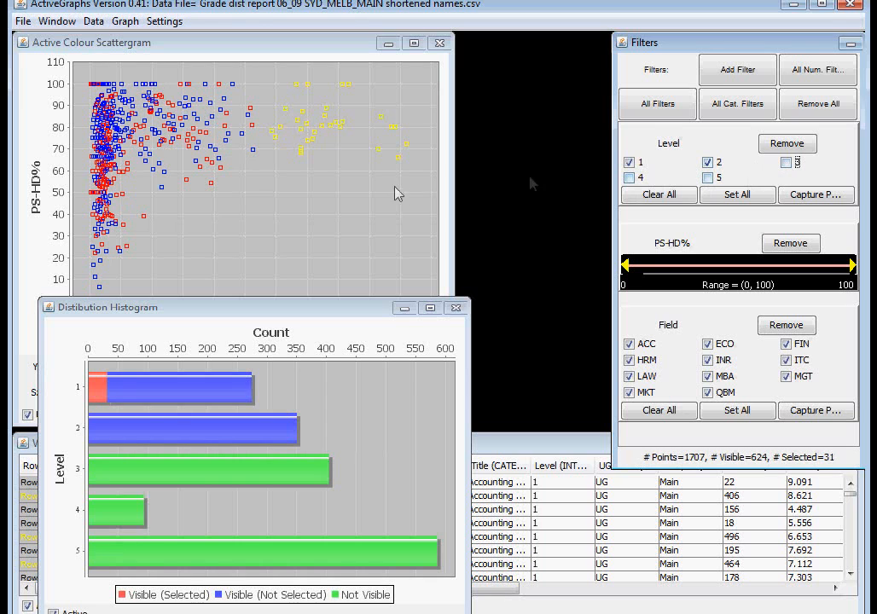
left_click(707, 162)
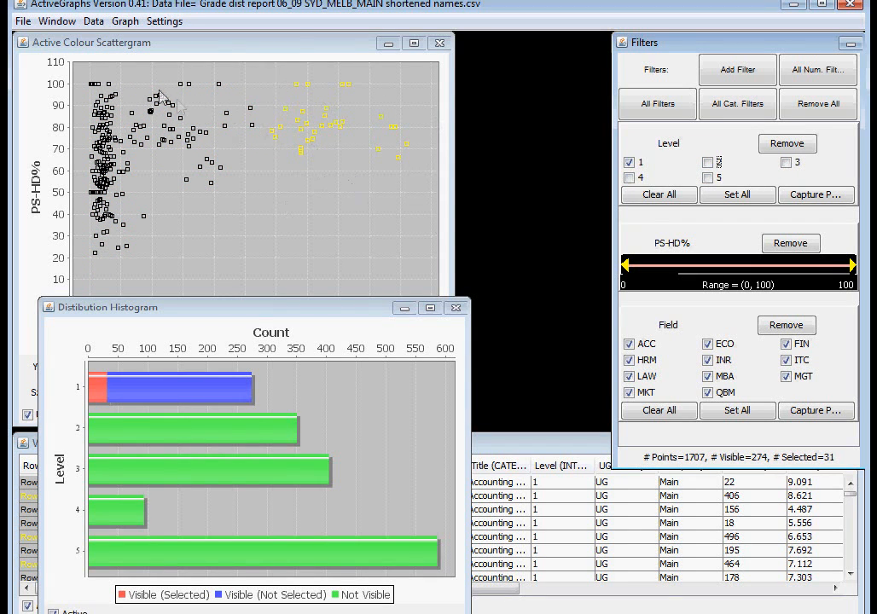
Select the level 1 points above about 100 enrolled, and reset the data filters
left_click_drag(151, 75, 425, 229)
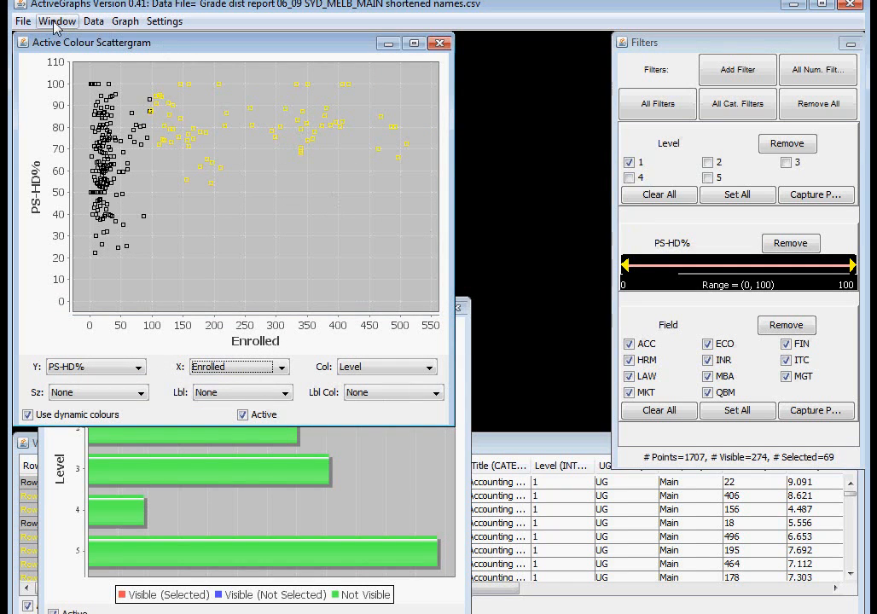
left_click(94, 22)
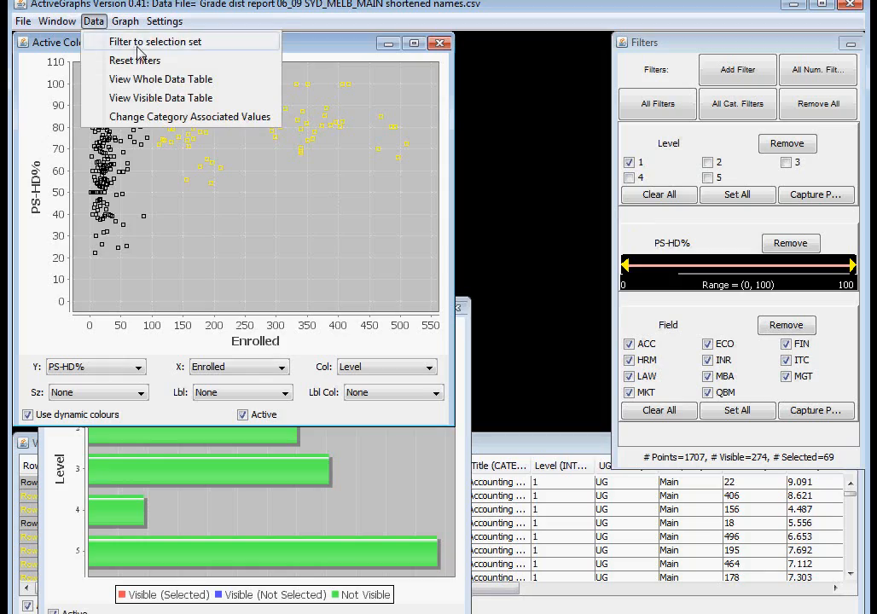
left_click(128, 42)
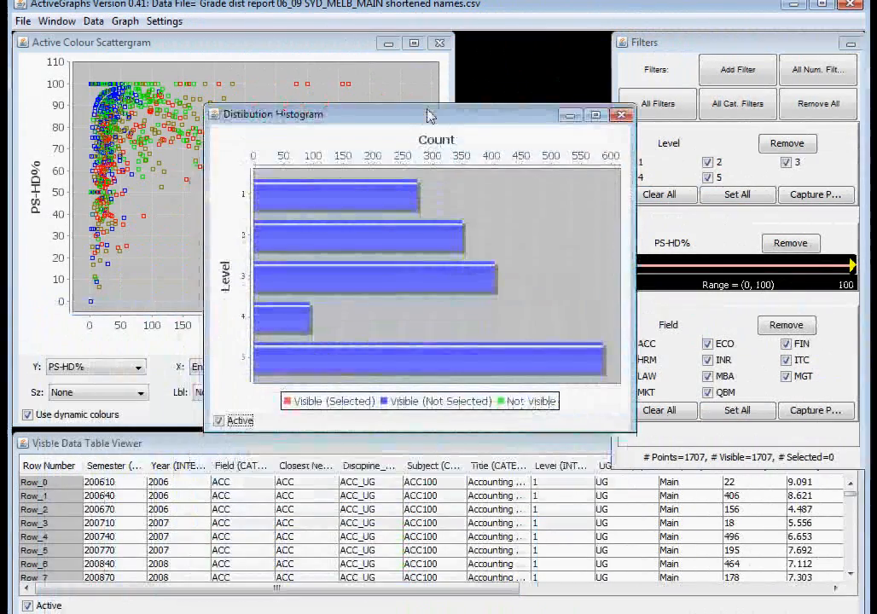
Move the histogram clear of the scattergram's points and select all points above about 100 enrolled
left_click_drag(430, 116, 300, 326)
left_click(165, 92)
left_click_drag(126, 77, 423, 196)
left_click(481, 351)
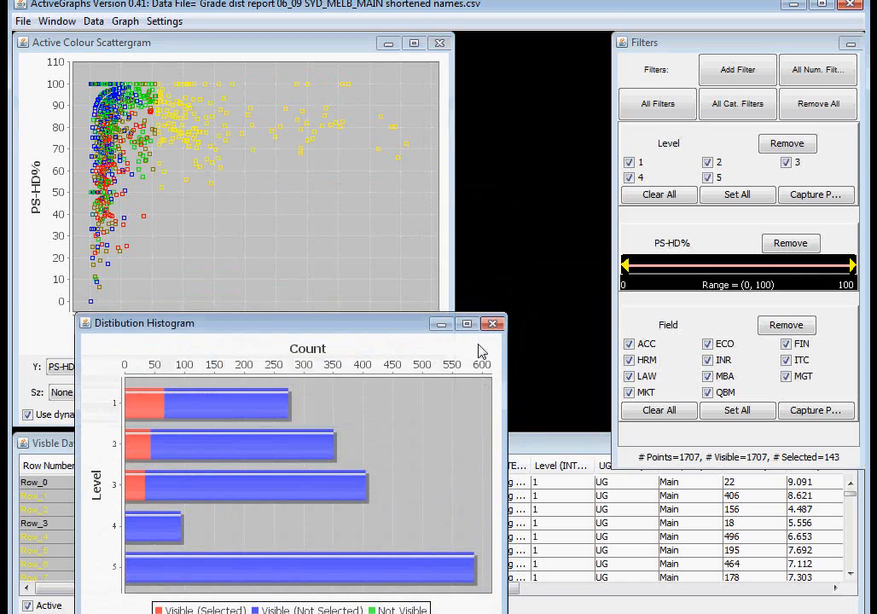
Filter out level 5 with the whole histogram in view, and close the distribution histogram
left_click_drag(369, 334, 418, 86)
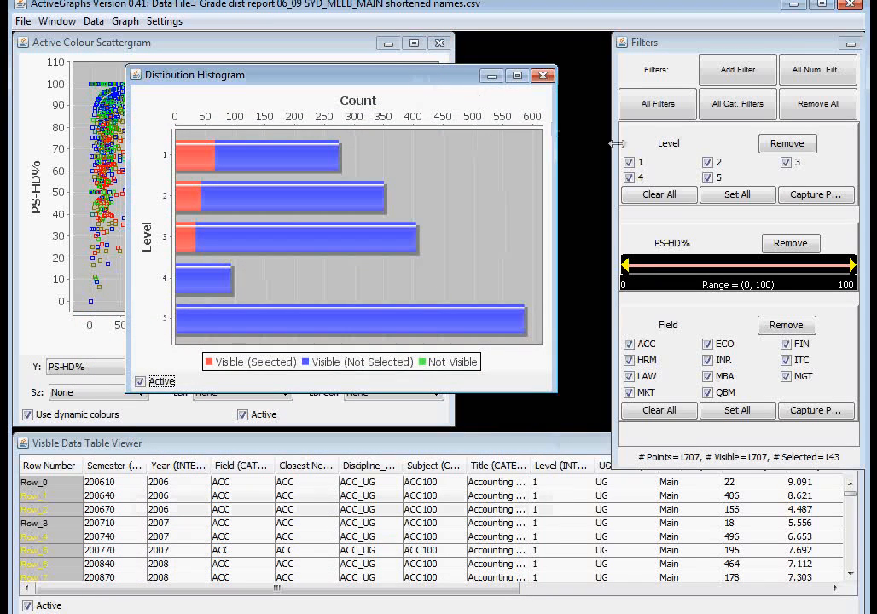
left_click(707, 177)
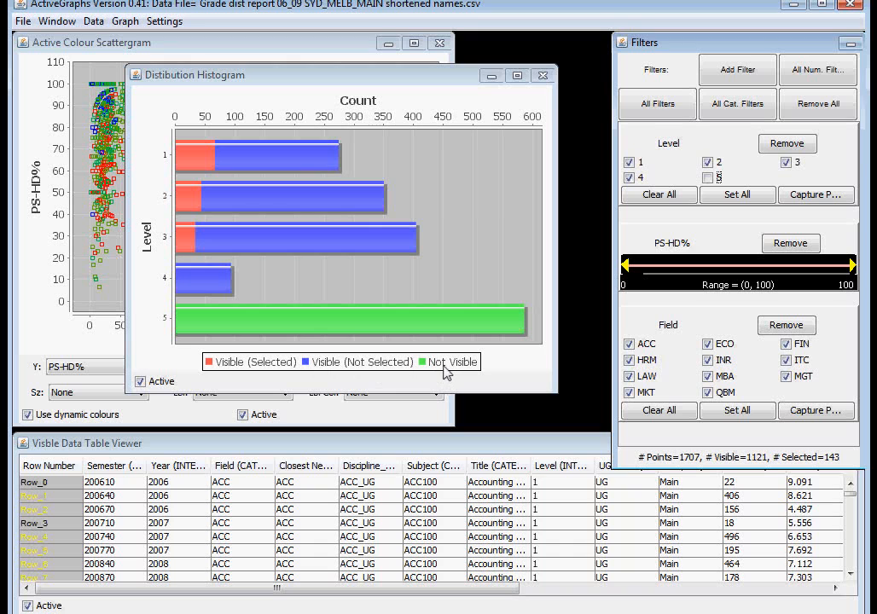
left_click(542, 75)
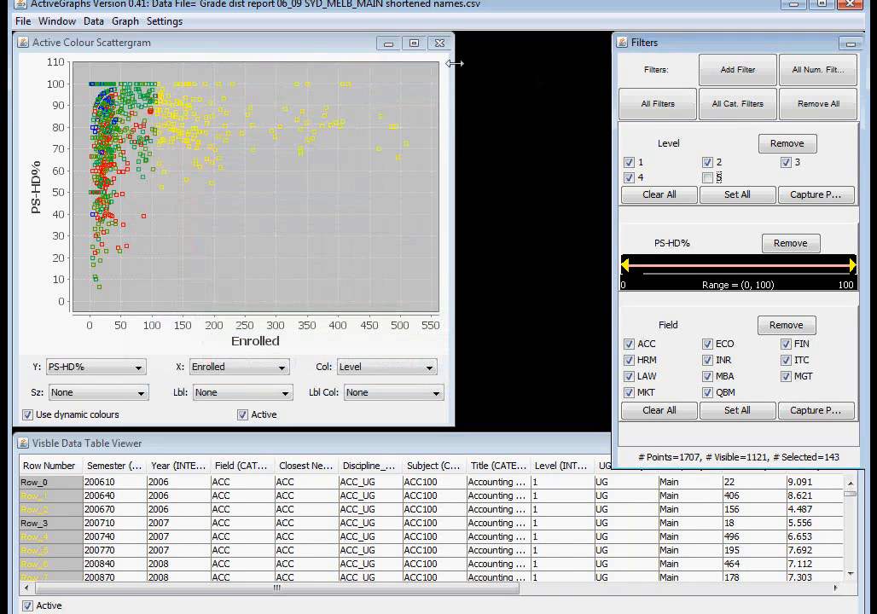
Create a distribution histogram of visible points only for the Level column
left_click(124, 22)
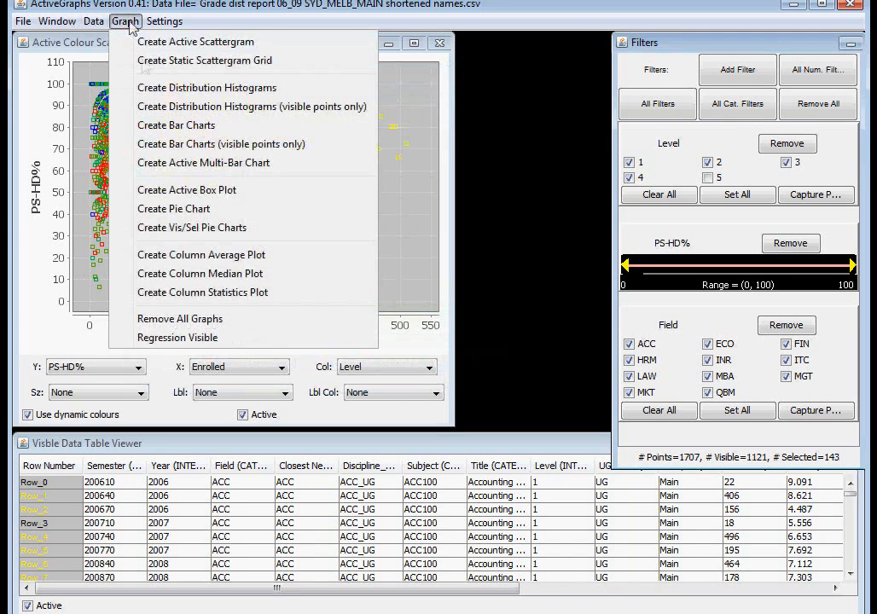
left_click(174, 111)
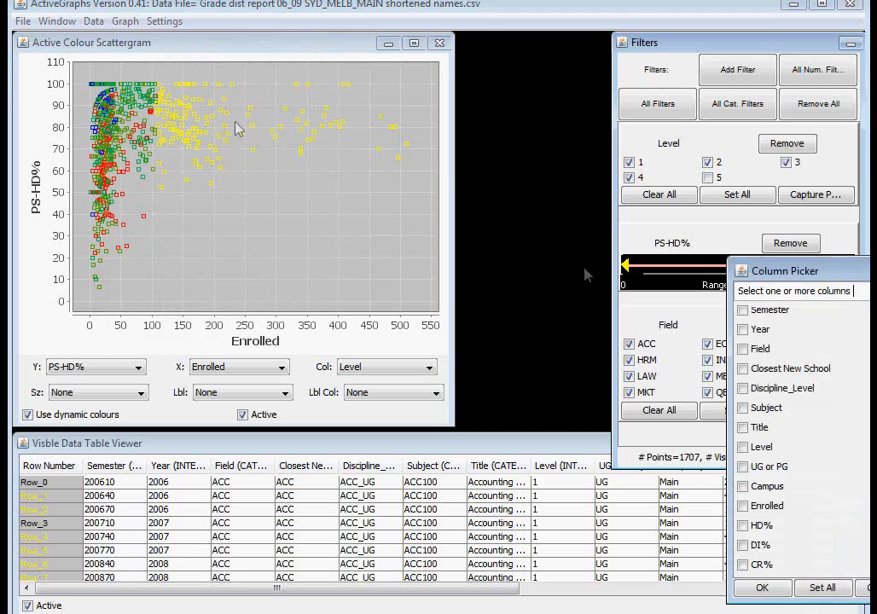
left_click_drag(812, 275, 378, 99)
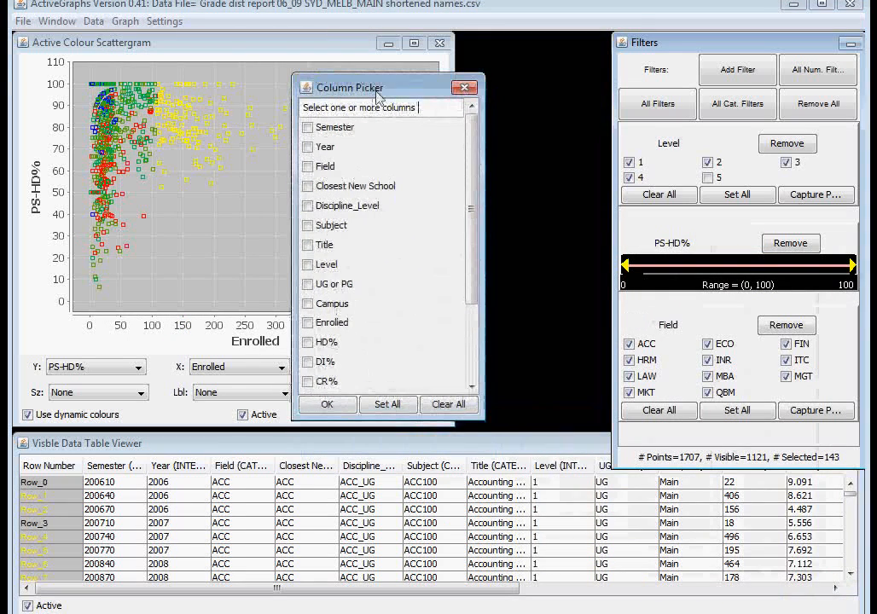
left_click(308, 264)
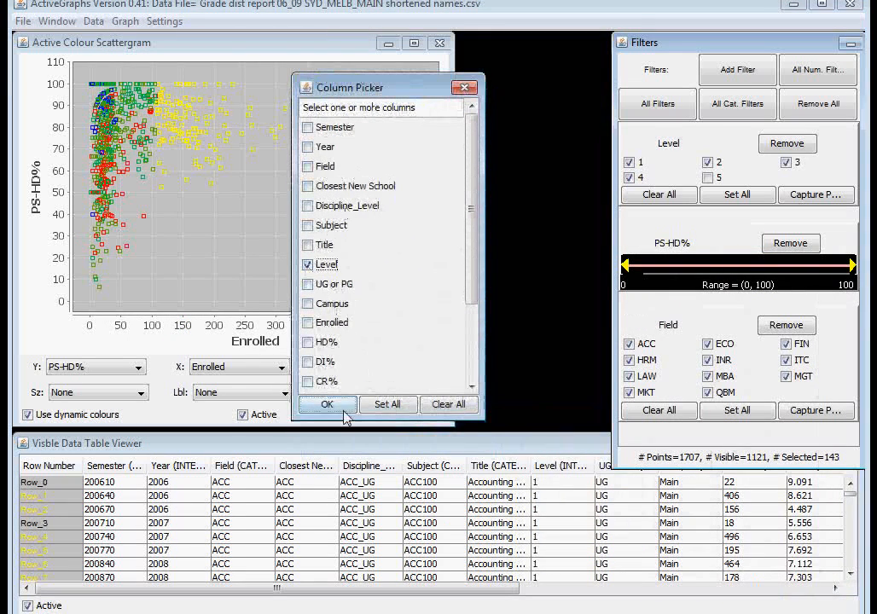
left_click(328, 405)
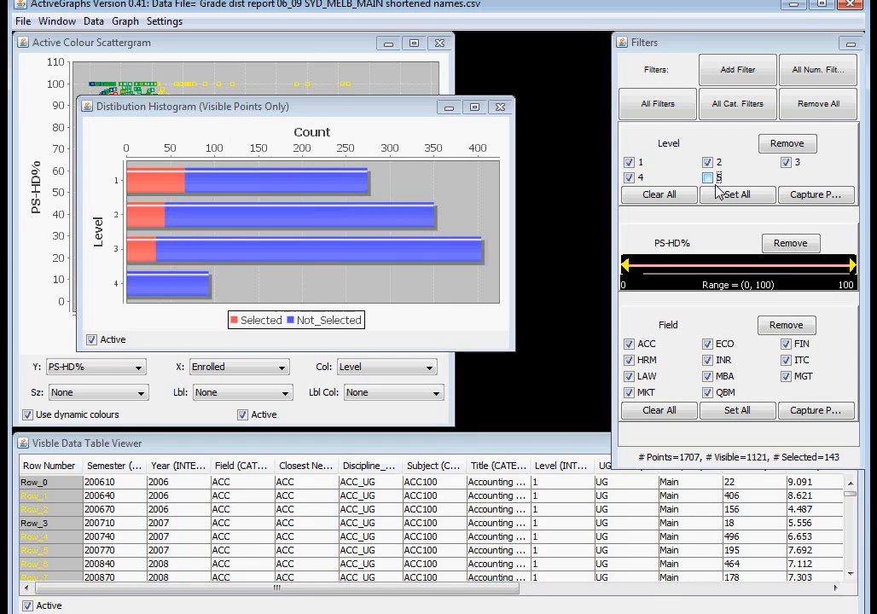
Filter out level 4 with the visible-points histogram moved aside, and move the histogram back over the scattergram
left_click_drag(295, 109, 310, 246)
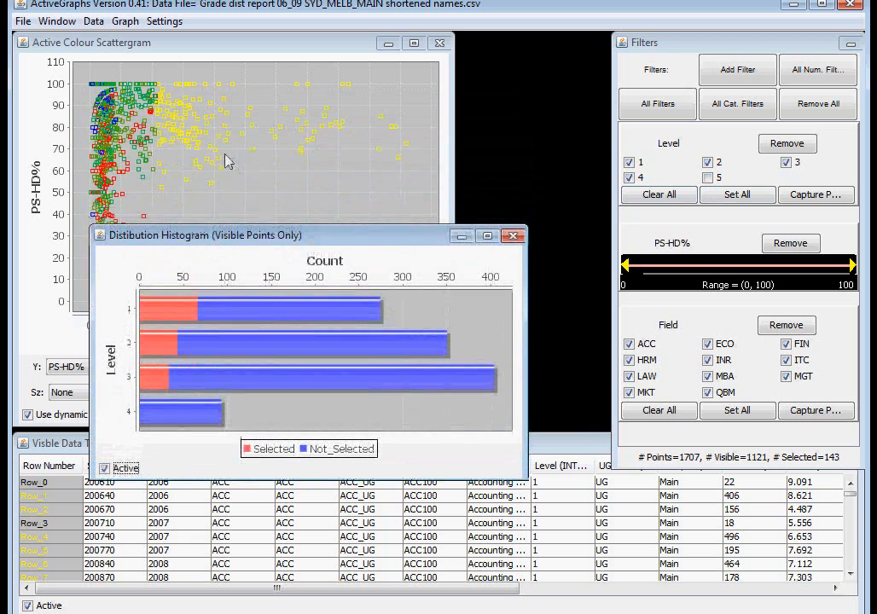
left_click_drag(252, 244, 348, 347)
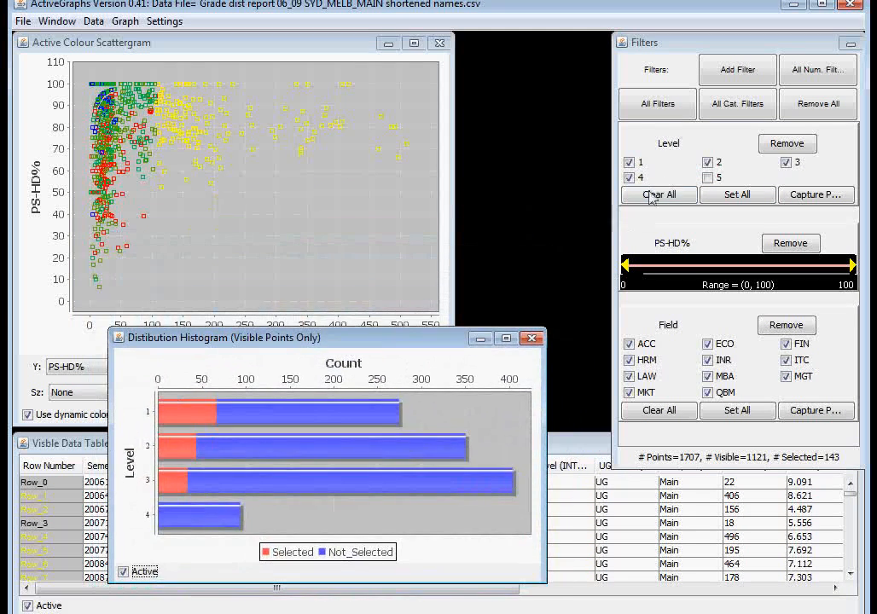
left_click(628, 177)
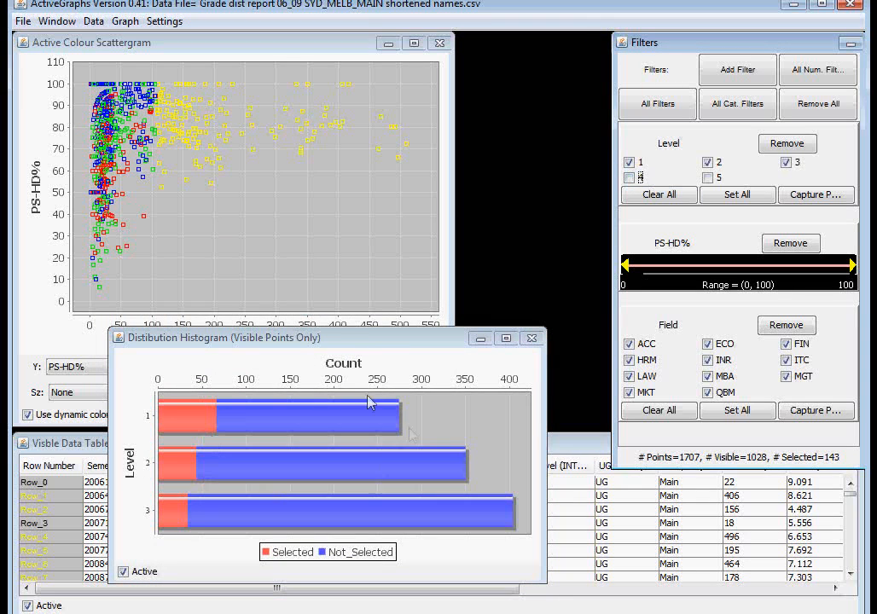
left_click_drag(411, 347, 441, 128)
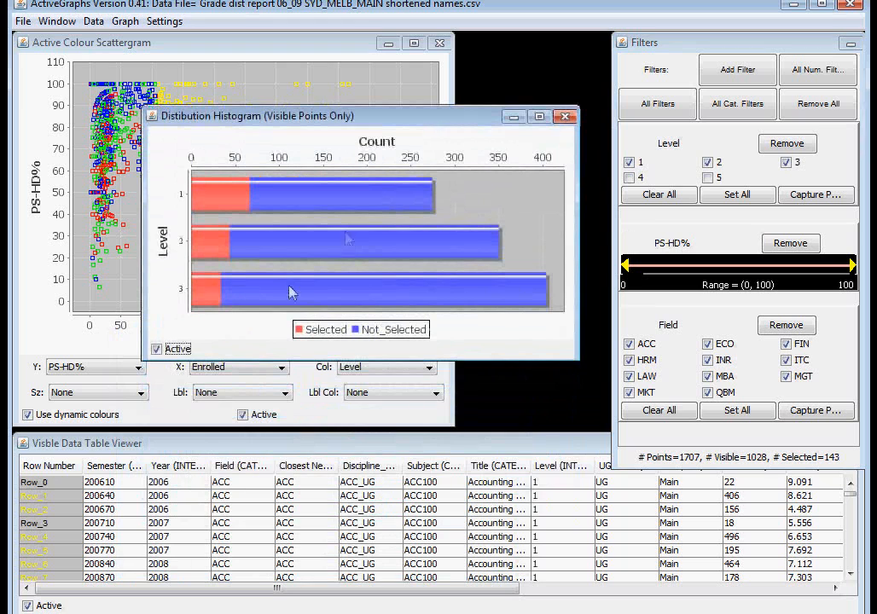
Turn off automatic updating of the visible-points histogram, move it below the scattergram's points, and include level 5 in the filter again
left_click(156, 350)
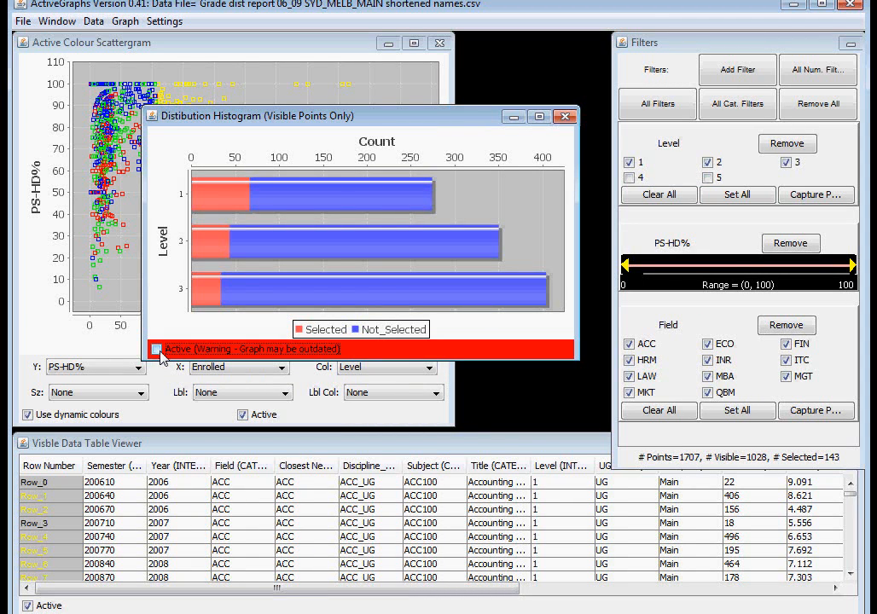
left_click_drag(343, 121, 288, 359)
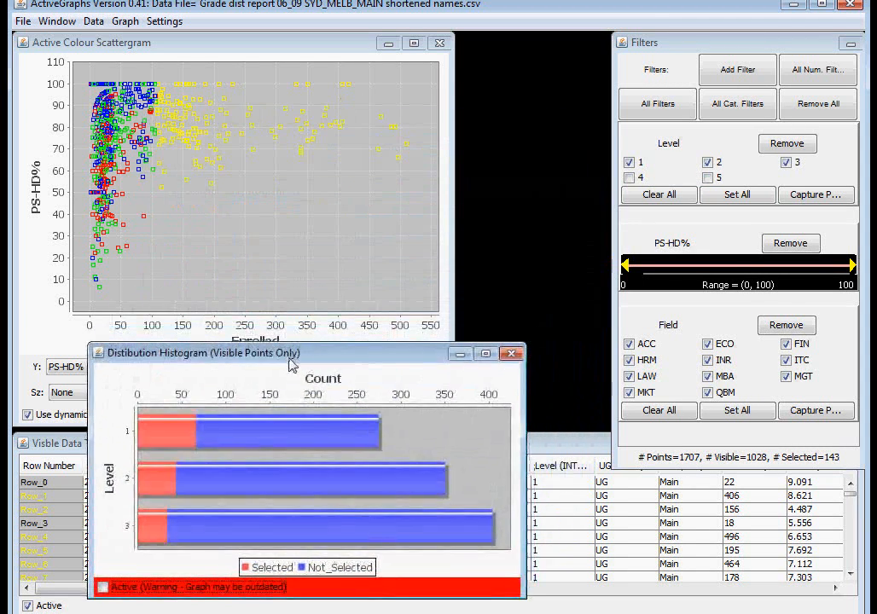
left_click(707, 179)
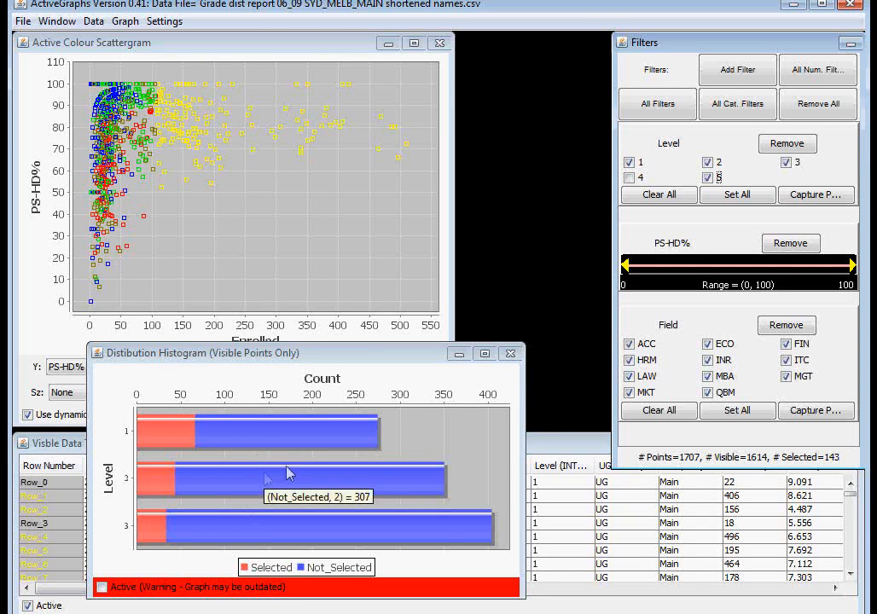
Make the visible-points histogram active again and close it
left_click(101, 588)
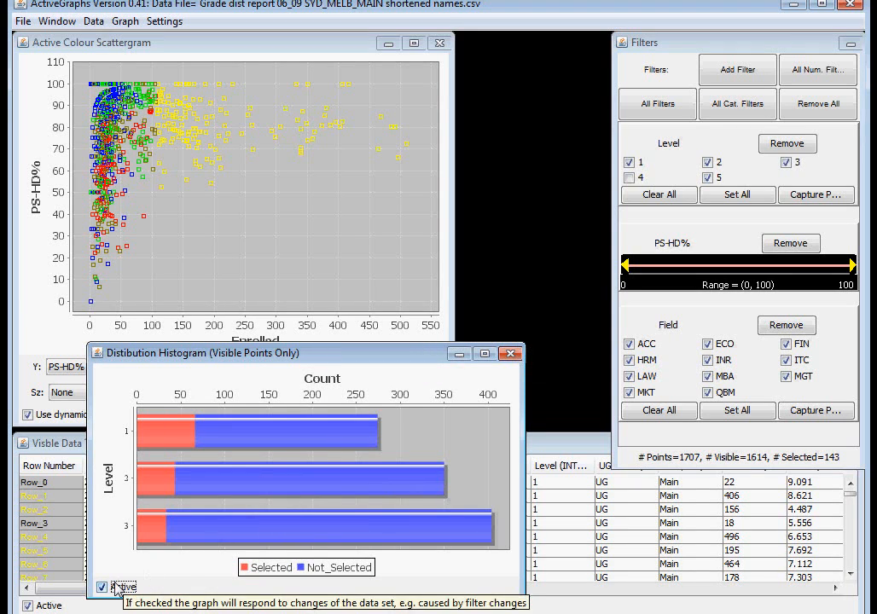
left_click_drag(628, 268, 593, 290)
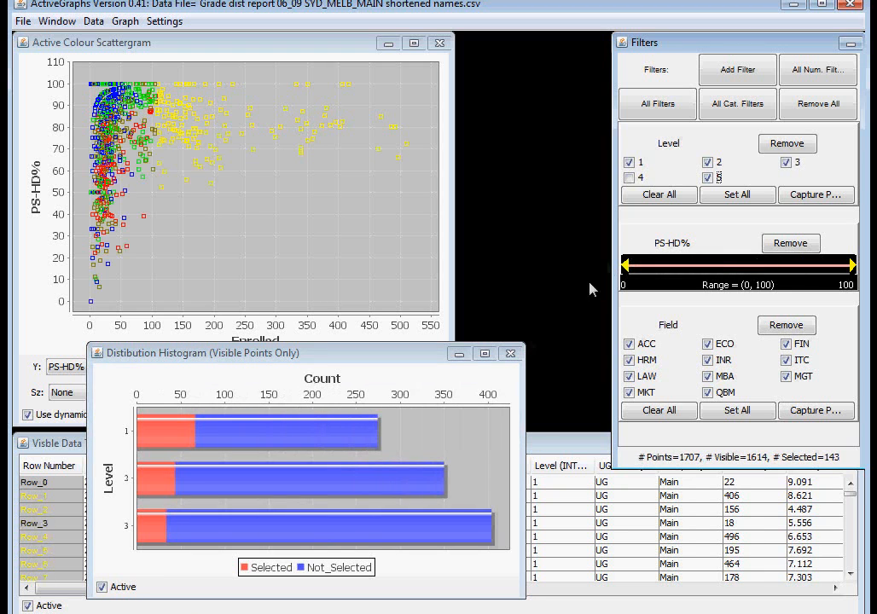
left_click(510, 355)
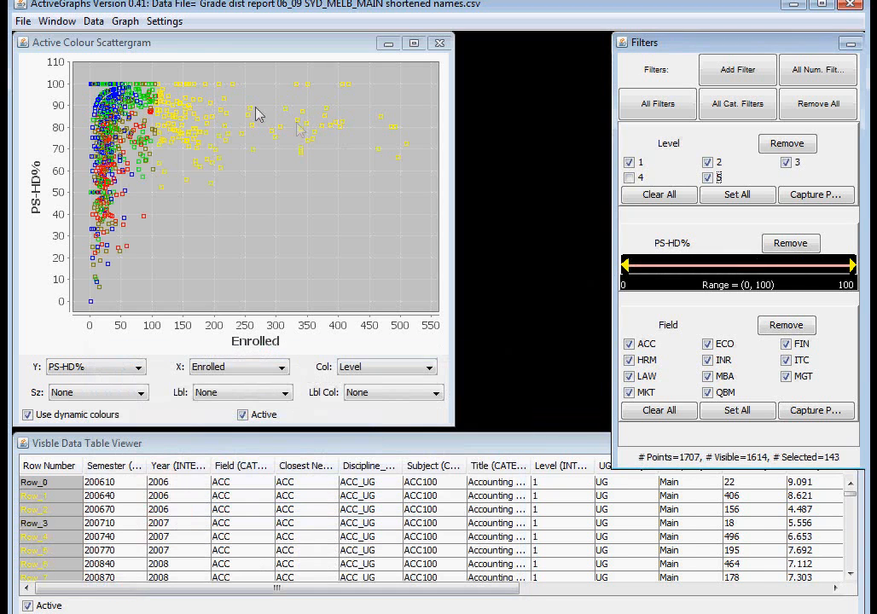
Create a distribution histogram of the PS-HD% column and stretch its window to nearly the full workspace height
left_click(128, 22)
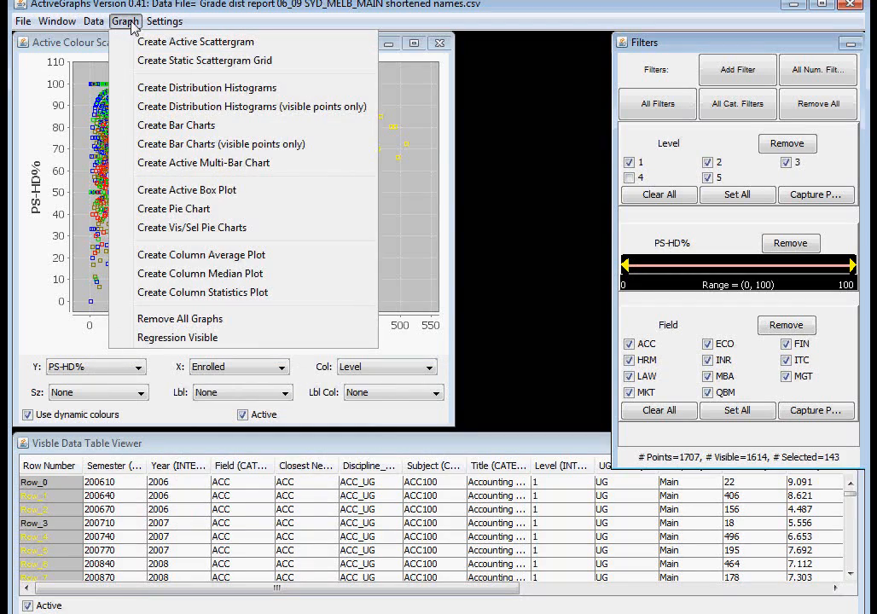
left_click(132, 85)
left_click_drag(787, 275, 319, 116)
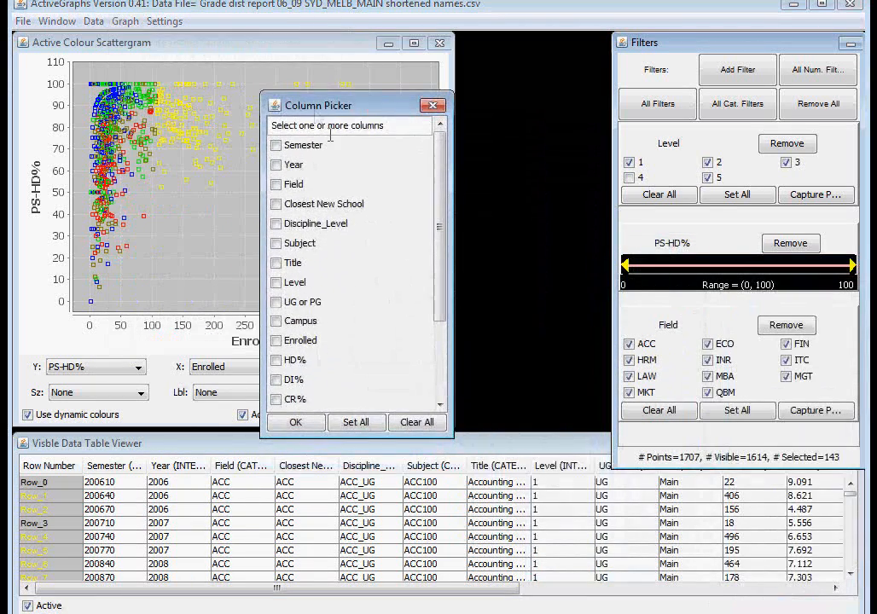
scroll(440, 210, "down", 2)
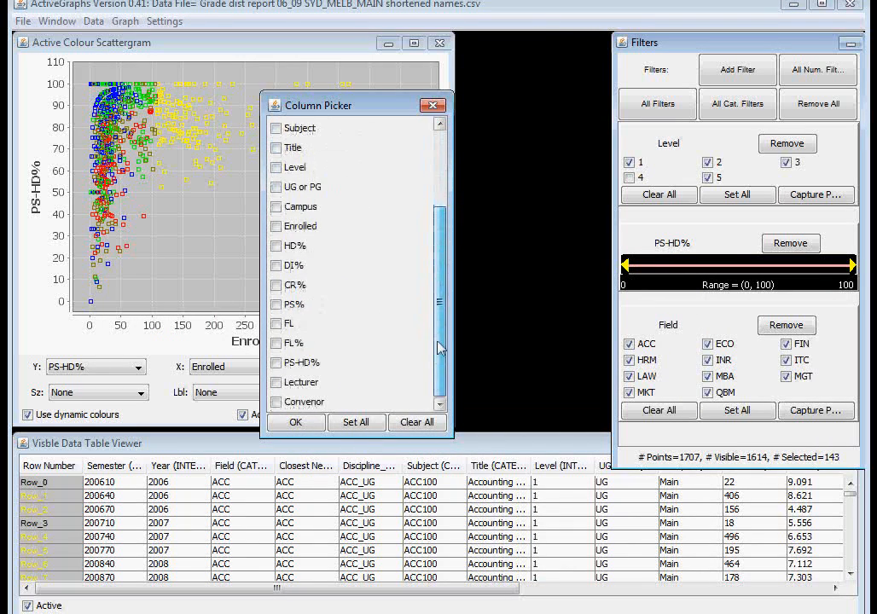
left_click(293, 365)
left_click(310, 424)
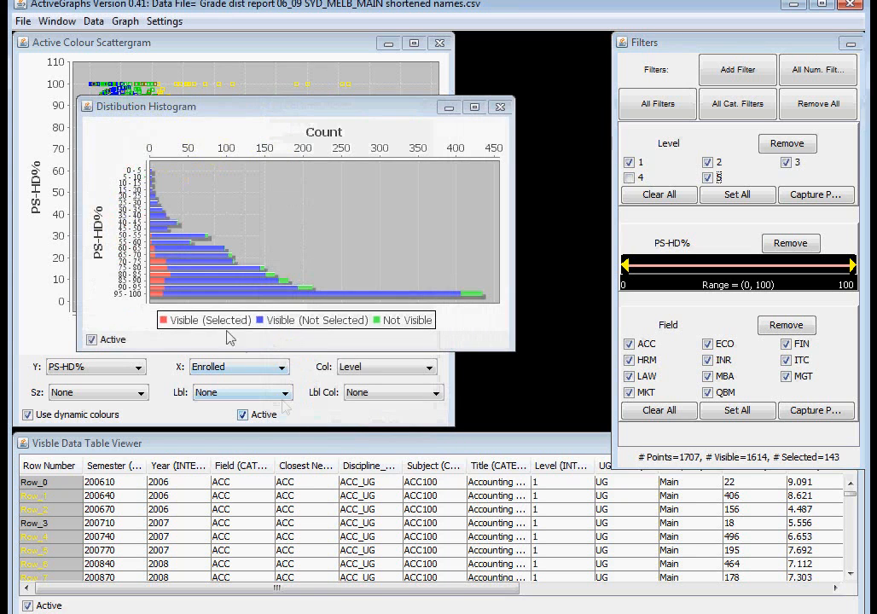
left_click_drag(179, 94, 181, 33)
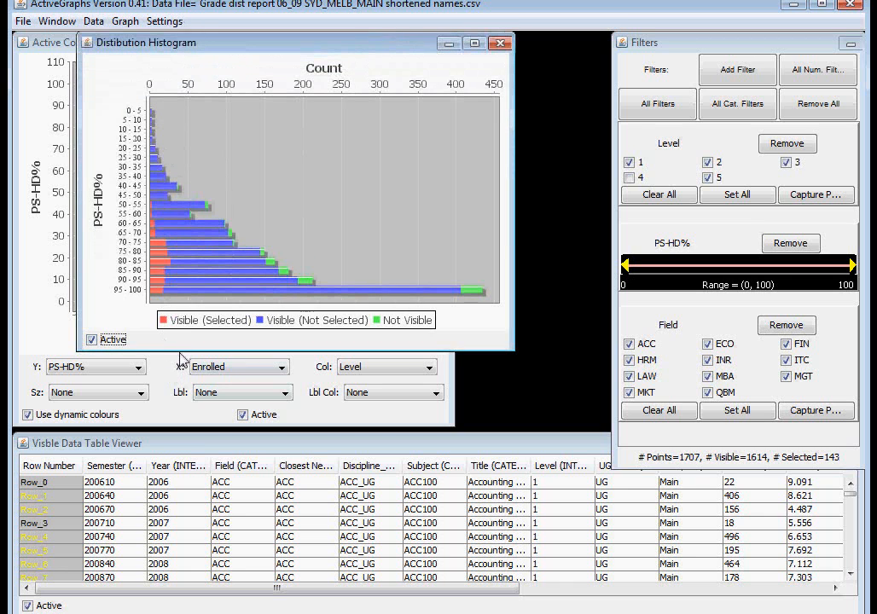
left_click_drag(181, 349, 122, 595)
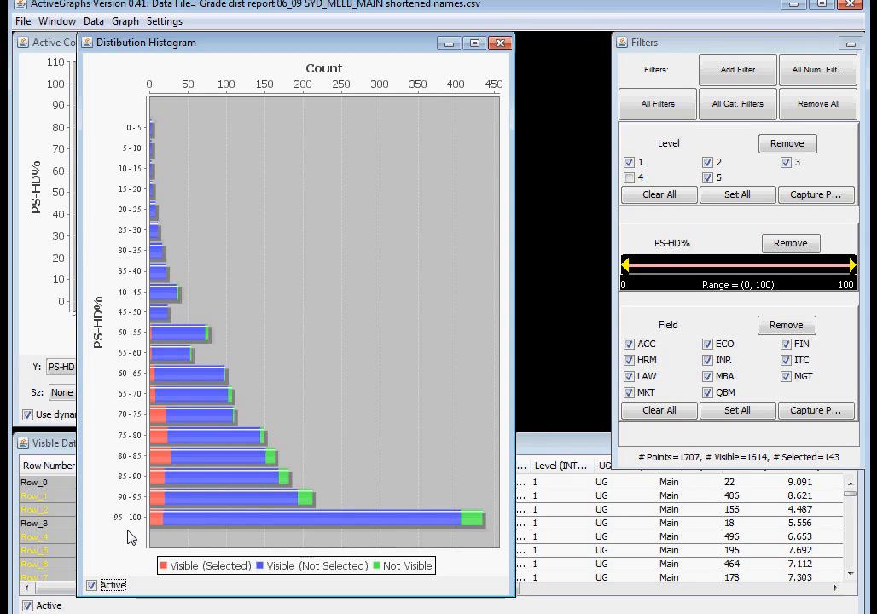
Set the number of numeric bins for future graphs to 10
left_click(178, 21)
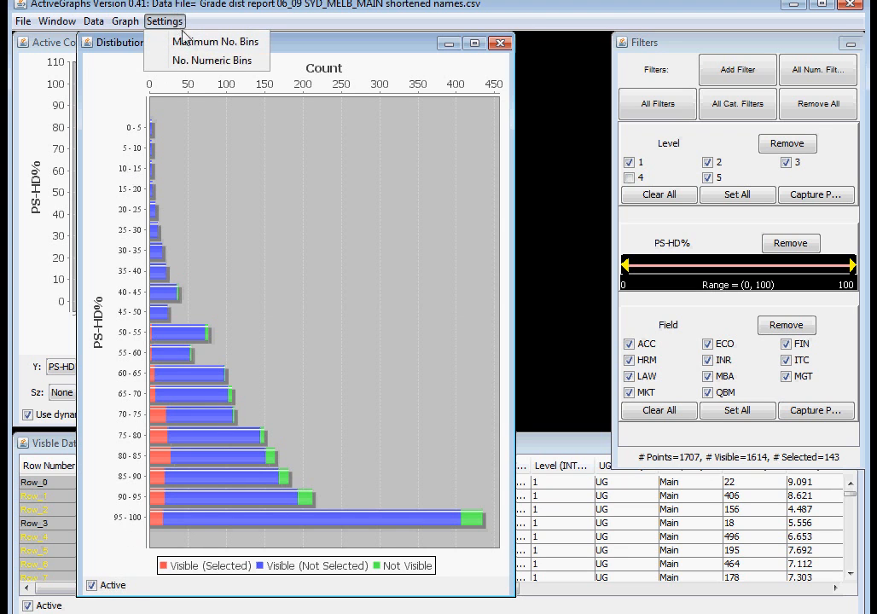
left_click(191, 60)
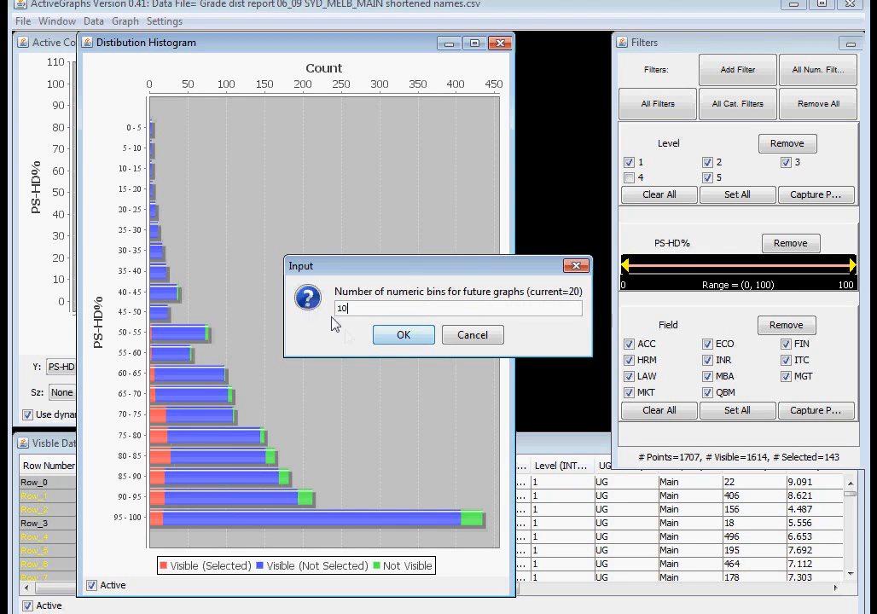
left_click(463, 336)
Create a second PS-HD% distribution histogram, shift it partly clear of the first one, and stretch it to a matching height
left_click(126, 21)
left_click(180, 88)
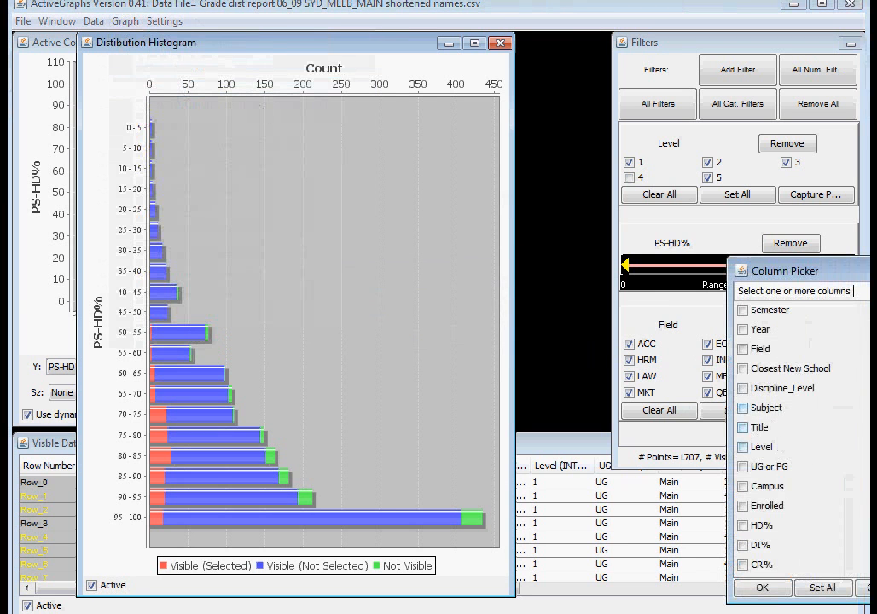
left_click_drag(853, 271, 515, 157)
left_click_drag(570, 239, 535, 366)
left_click(418, 416)
left_click(424, 476)
left_click_drag(303, 151, 484, 65)
left_click_drag(464, 283, 460, 593)
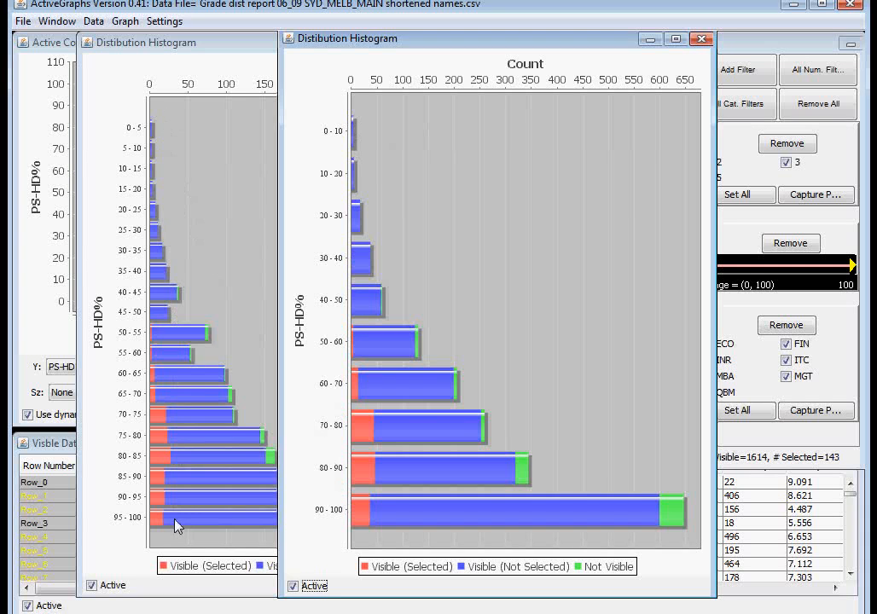
Close both PS-HD% histograms and clear the point selection in the scattergram
left_click(703, 39)
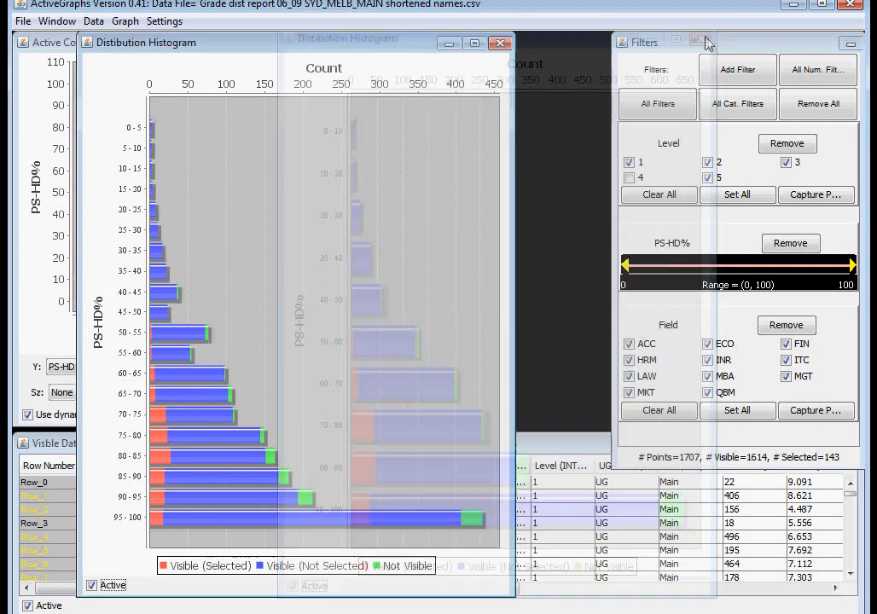
left_click(501, 44)
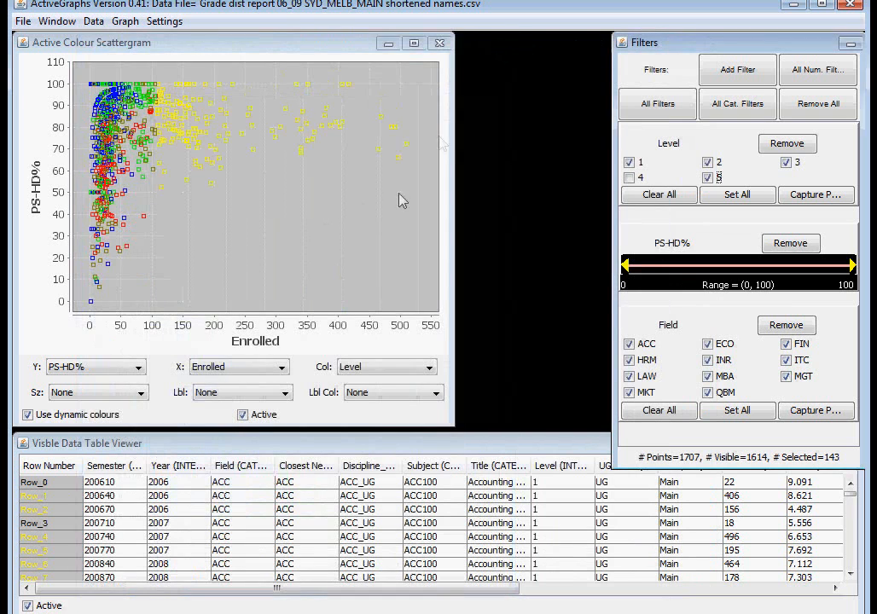
left_click(281, 217)
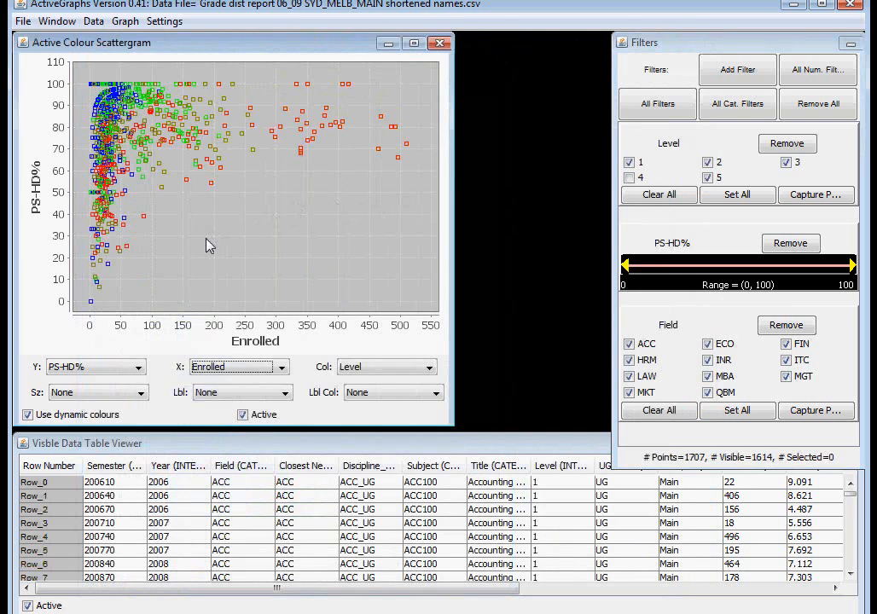